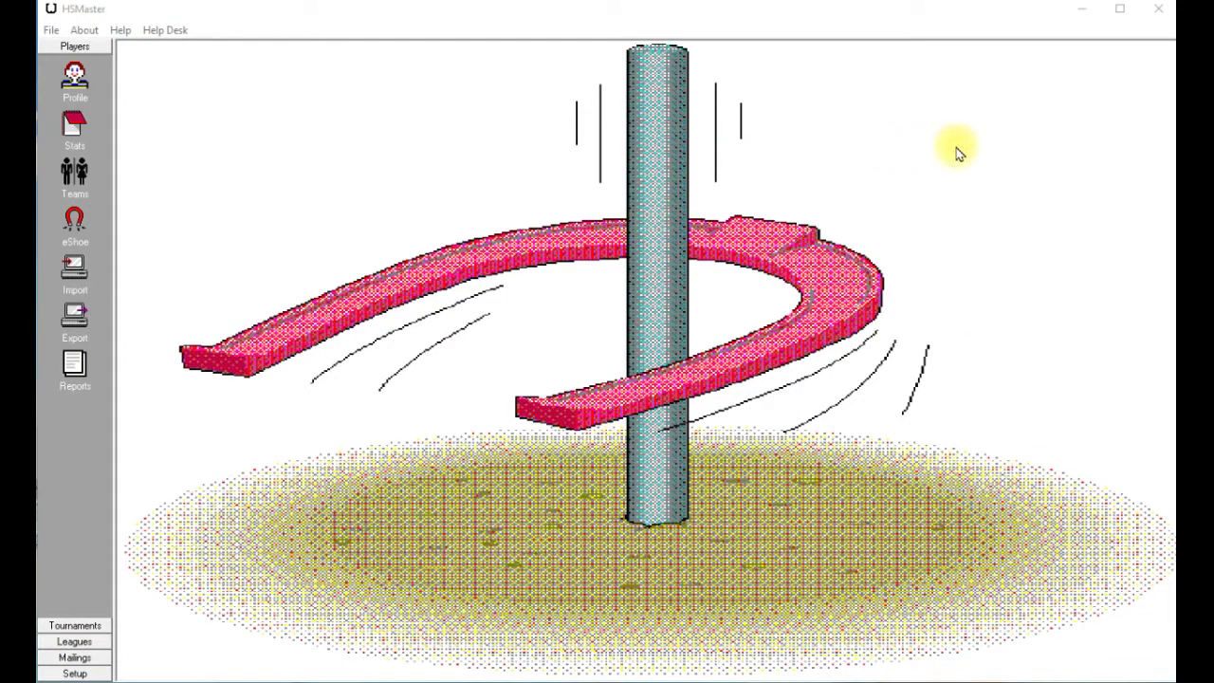
# - Open the singles round robin play for tournament 40-21-075 Court Test and load A Class
pyautogui.click(72, 628)
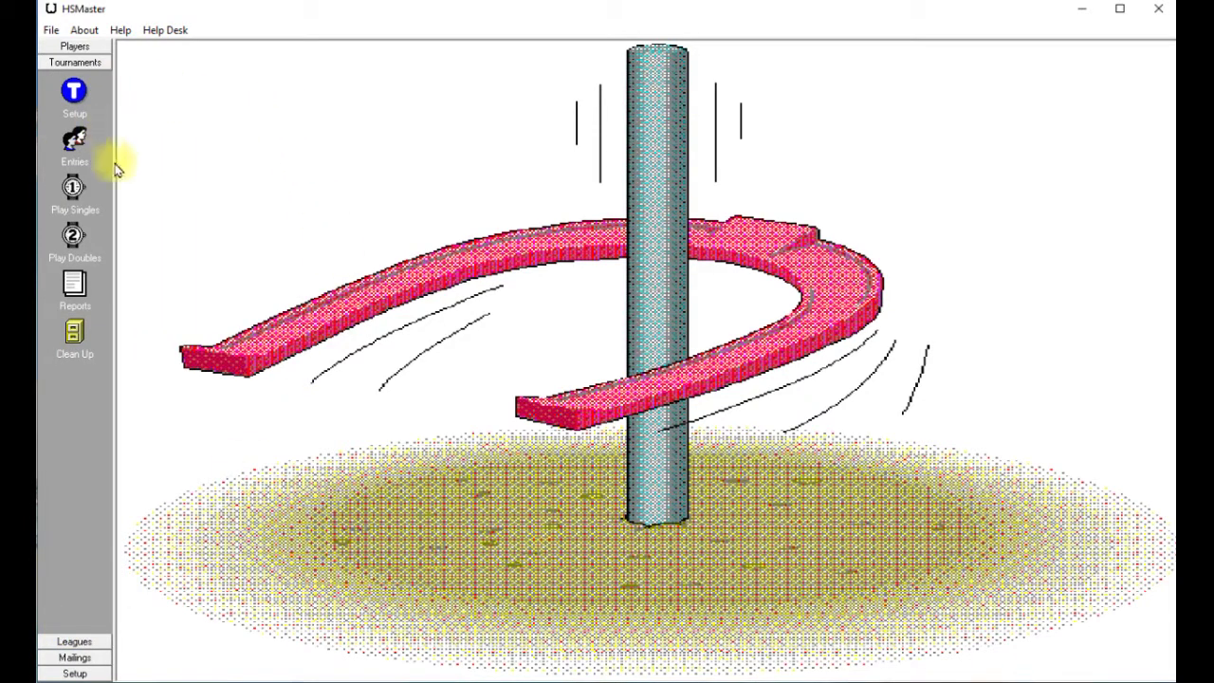
pyautogui.click(74, 188)
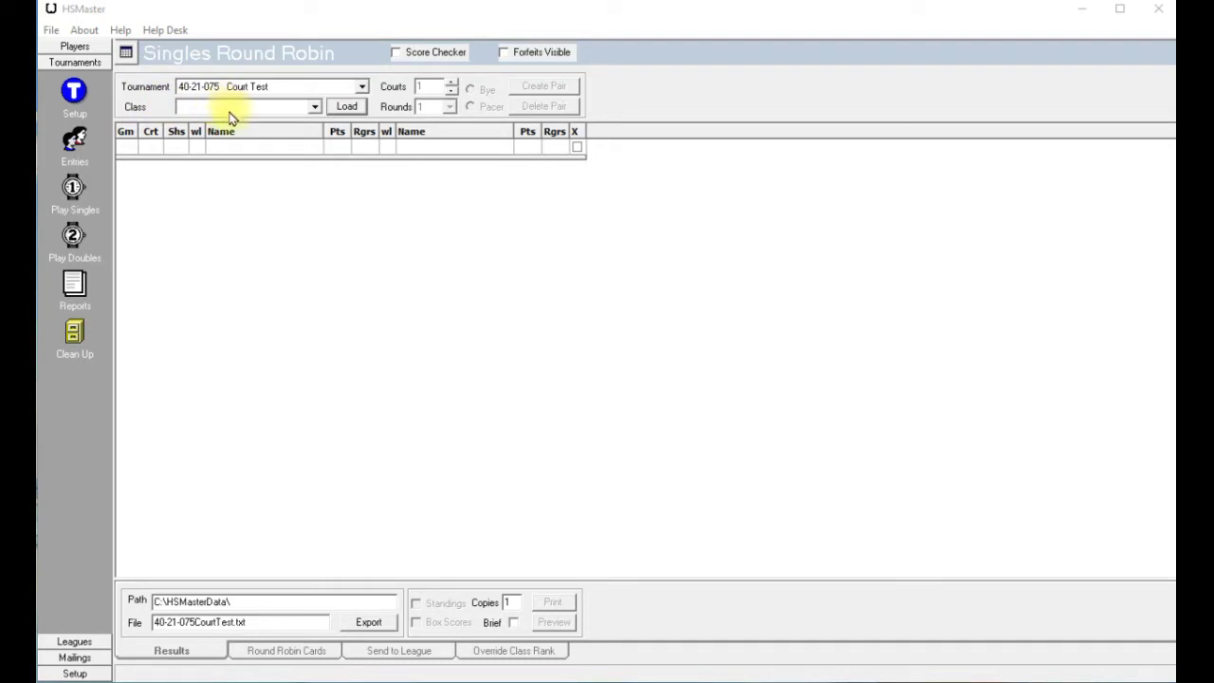
pyautogui.click(315, 107)
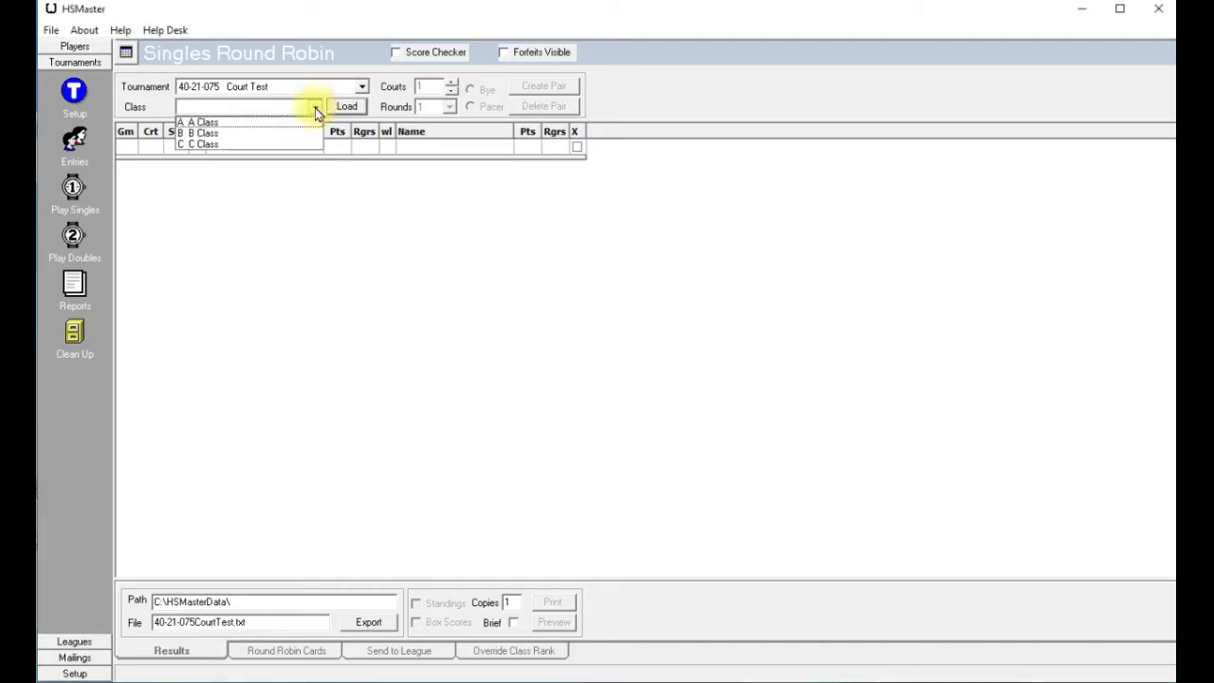
pyautogui.click(203, 122)
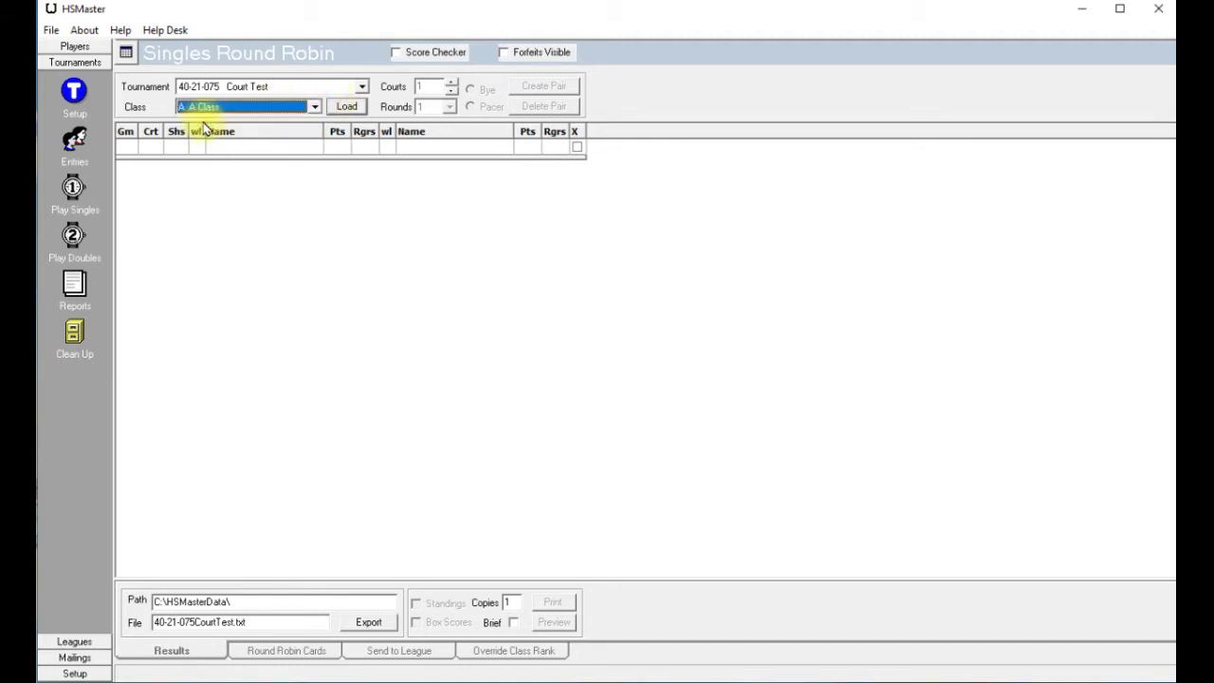
pyautogui.click(349, 108)
pyautogui.click(349, 108)
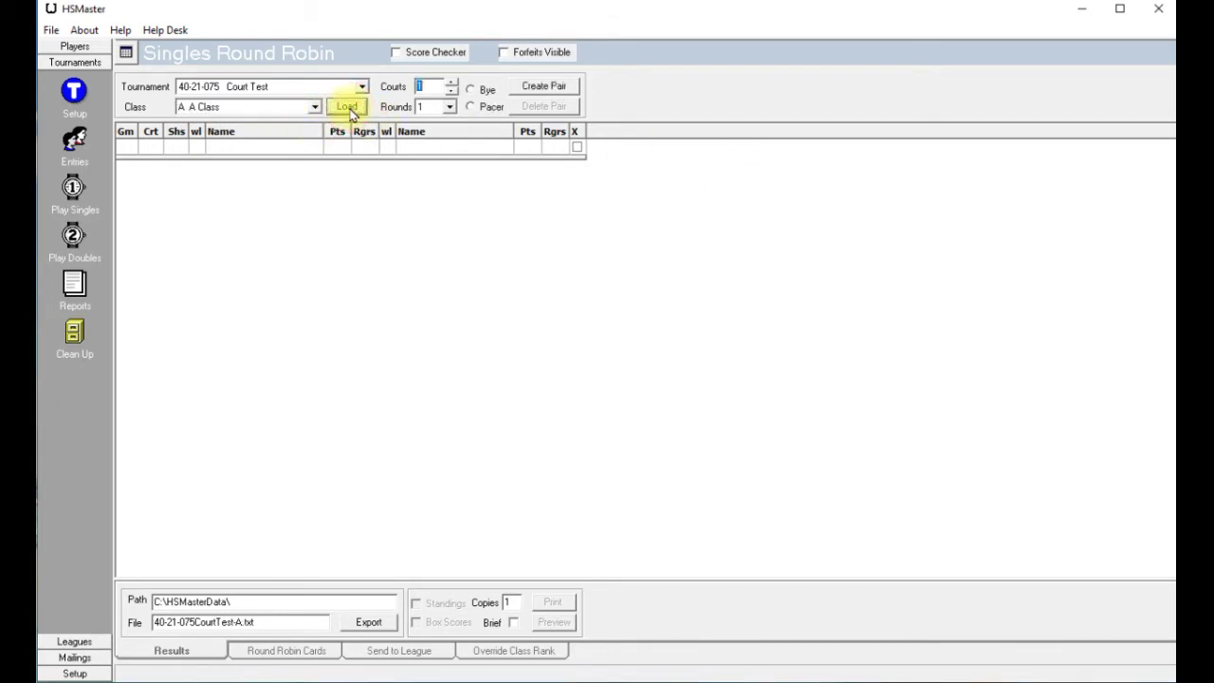
# - Create the A Class pairings with the Bye option, using courts 1 and 2 and 1 round
pyautogui.click(471, 90)
pyautogui.click(423, 87)
pyautogui.click(453, 93)
pyautogui.scroll(4, 420, 87)
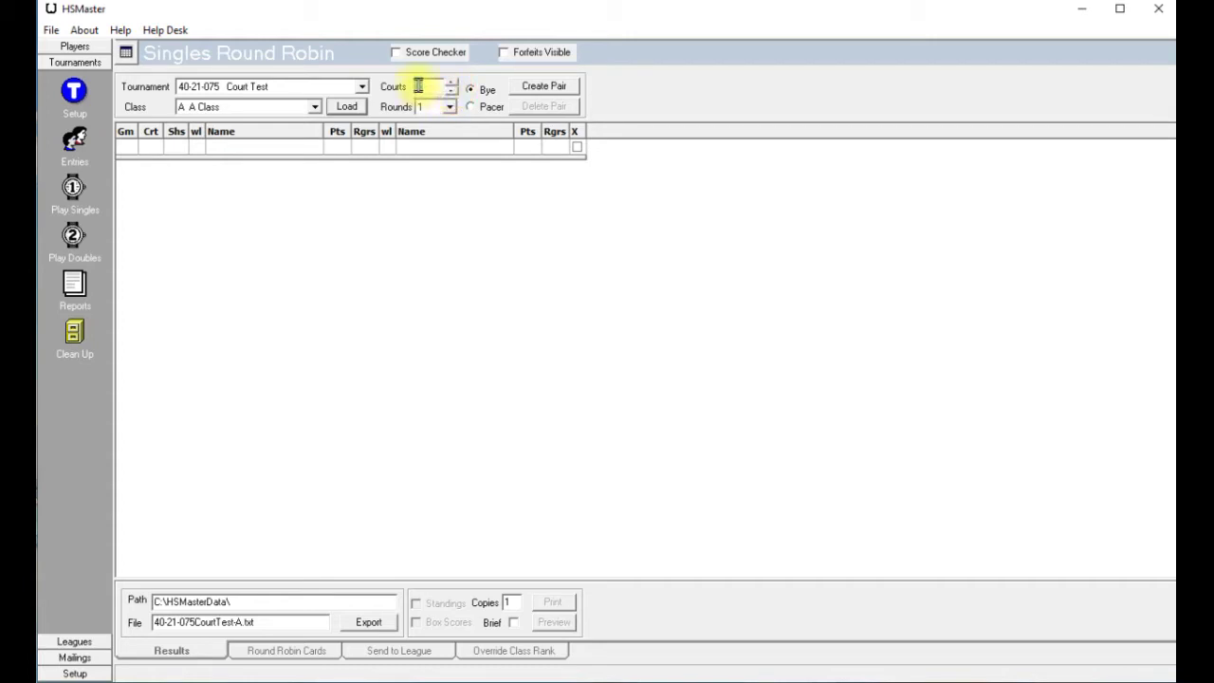
pyautogui.scroll(-4, 434, 89)
pyautogui.click(538, 90)
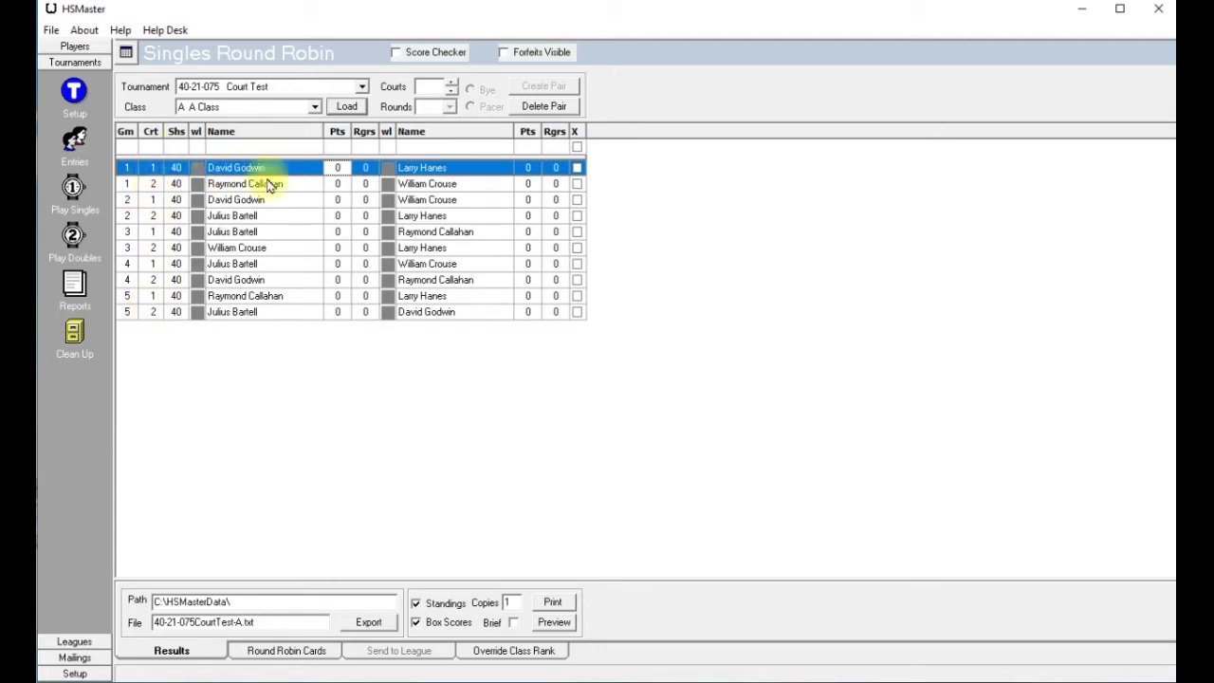
# - Delete the entire A Class pairing and load A Class again
pyautogui.click(540, 111)
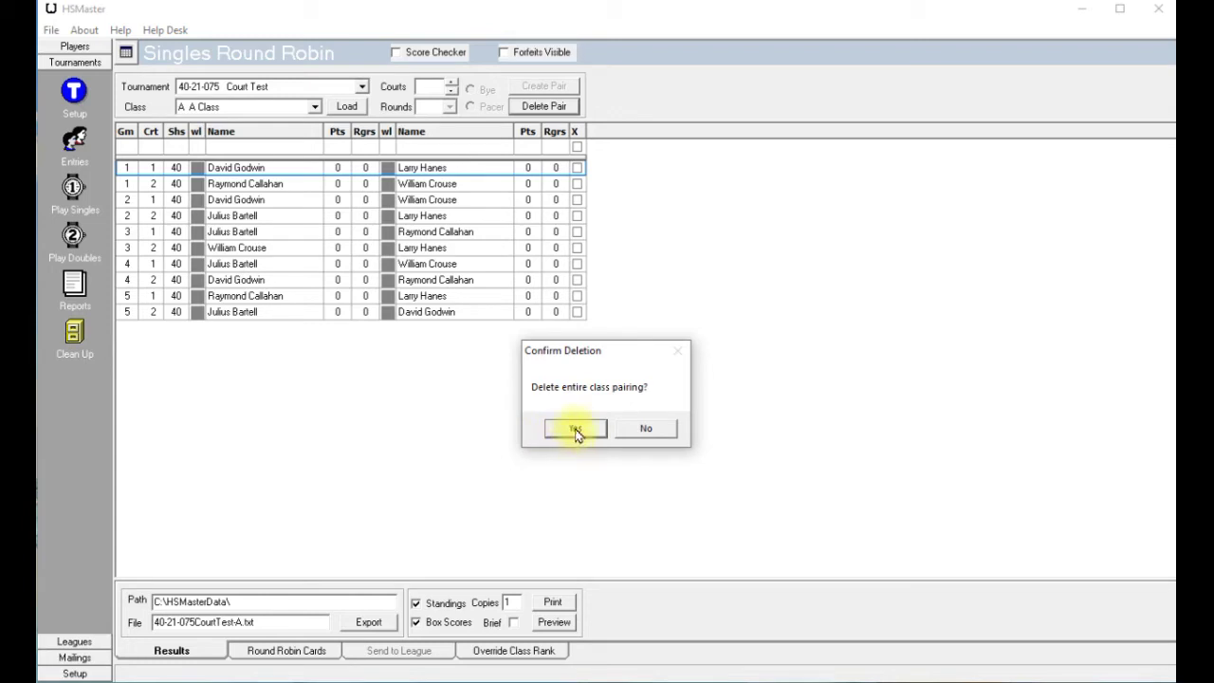
pyautogui.click(577, 430)
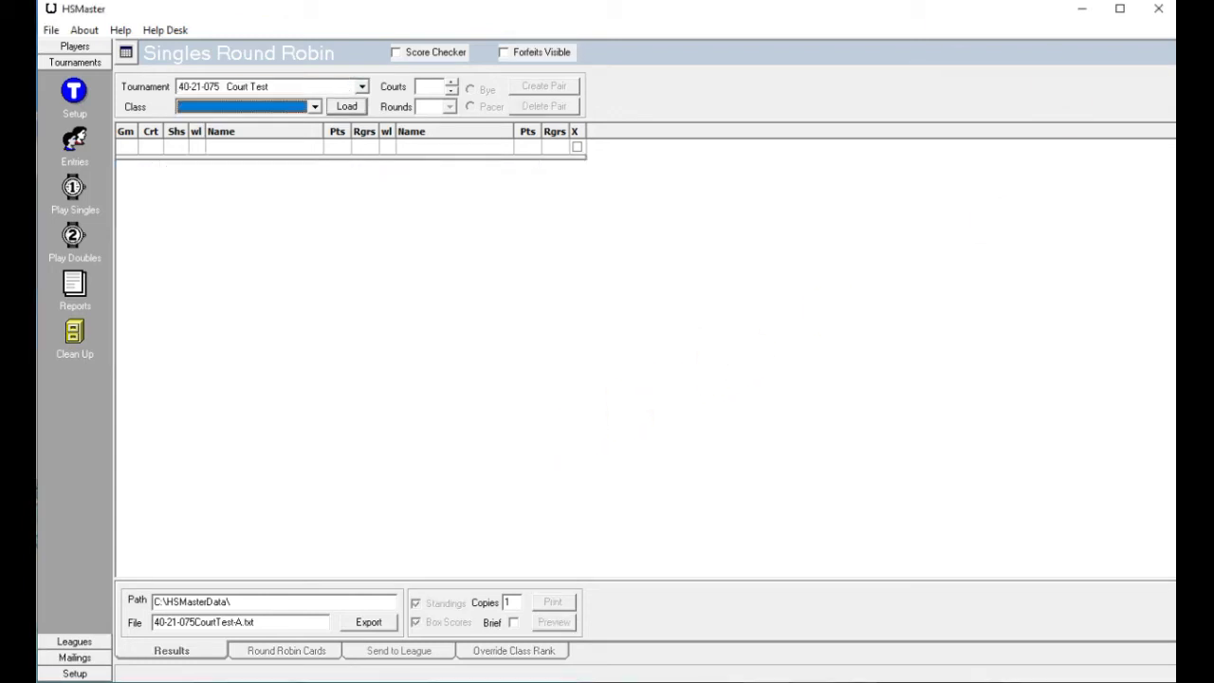
pyautogui.click(316, 106)
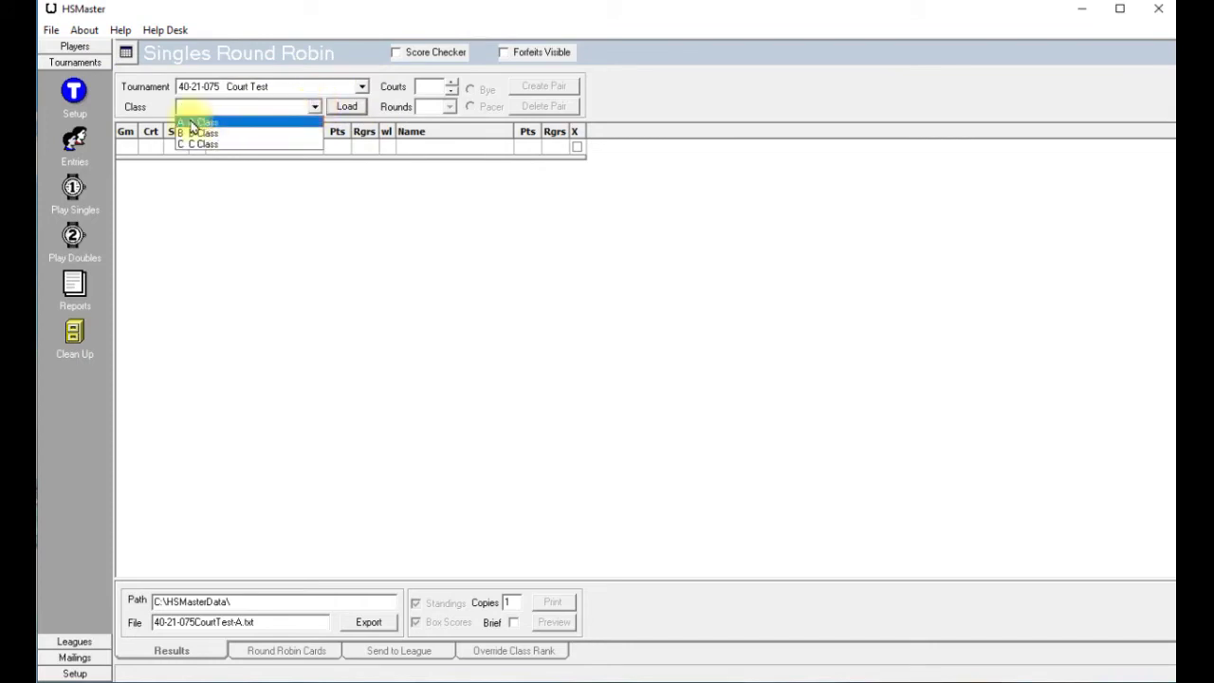
pyautogui.click(195, 122)
pyautogui.click(344, 106)
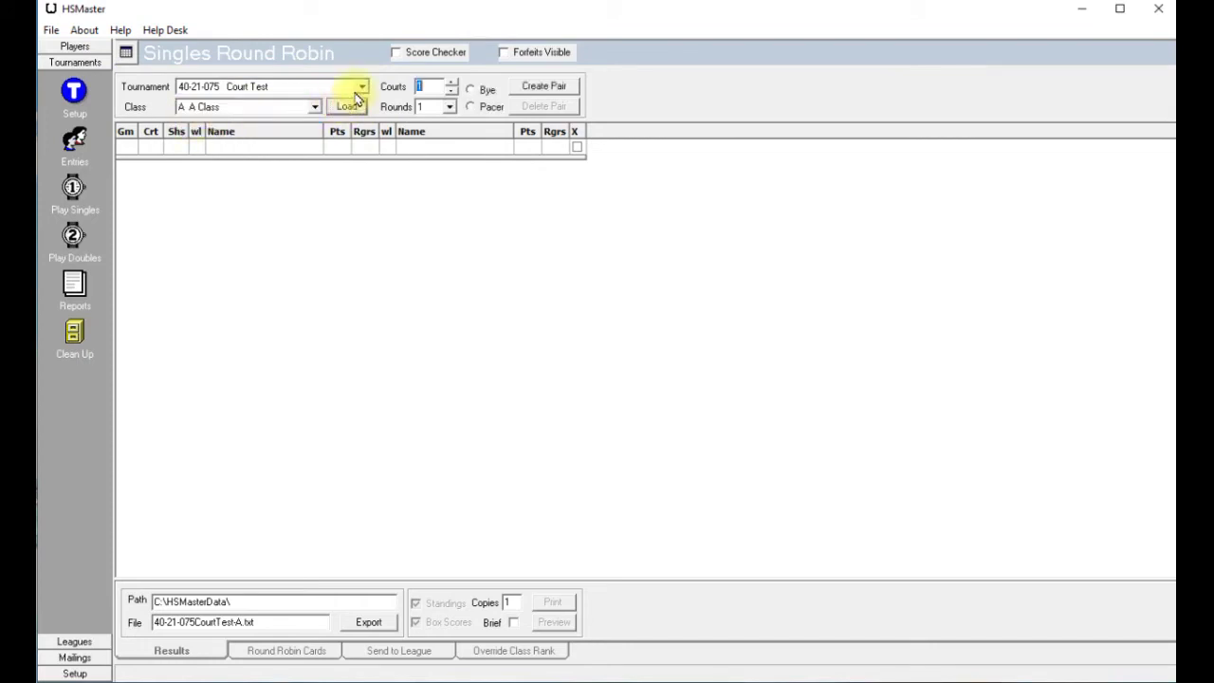
# - Set A Class to use a bye with courts 1 and 2 for 1 round, and create its pairings
pyautogui.click(472, 90)
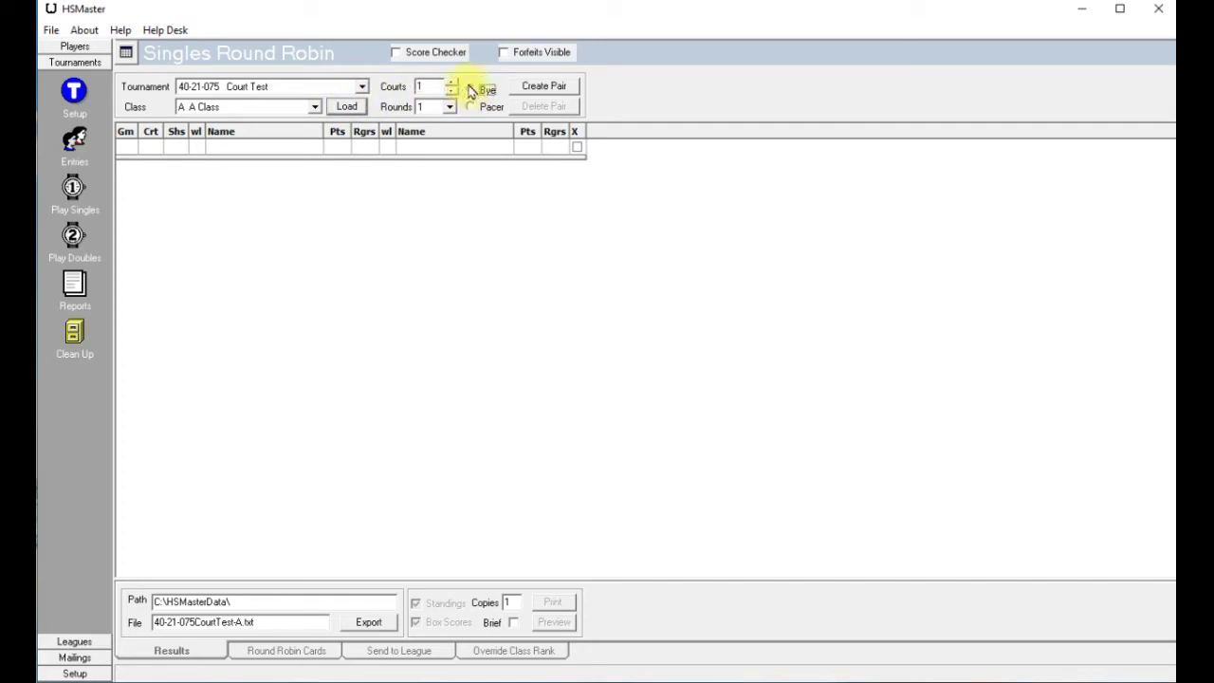
pyautogui.doubleClick(421, 87)
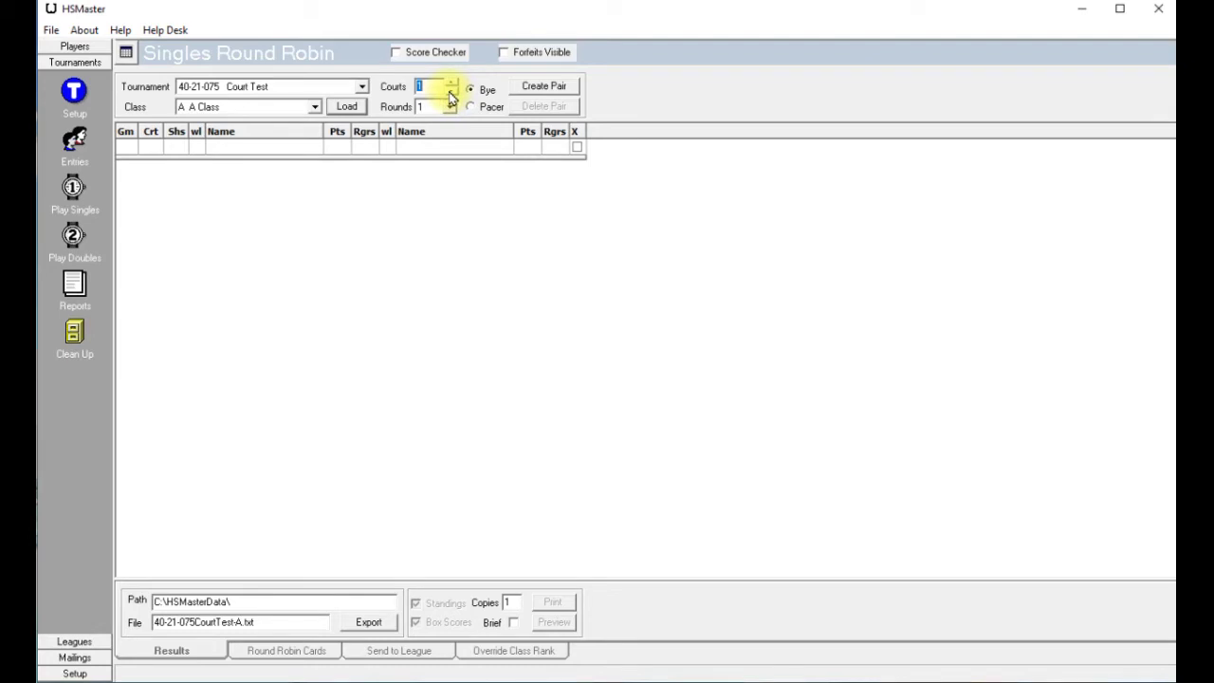
pyautogui.click(452, 85)
pyautogui.click(533, 91)
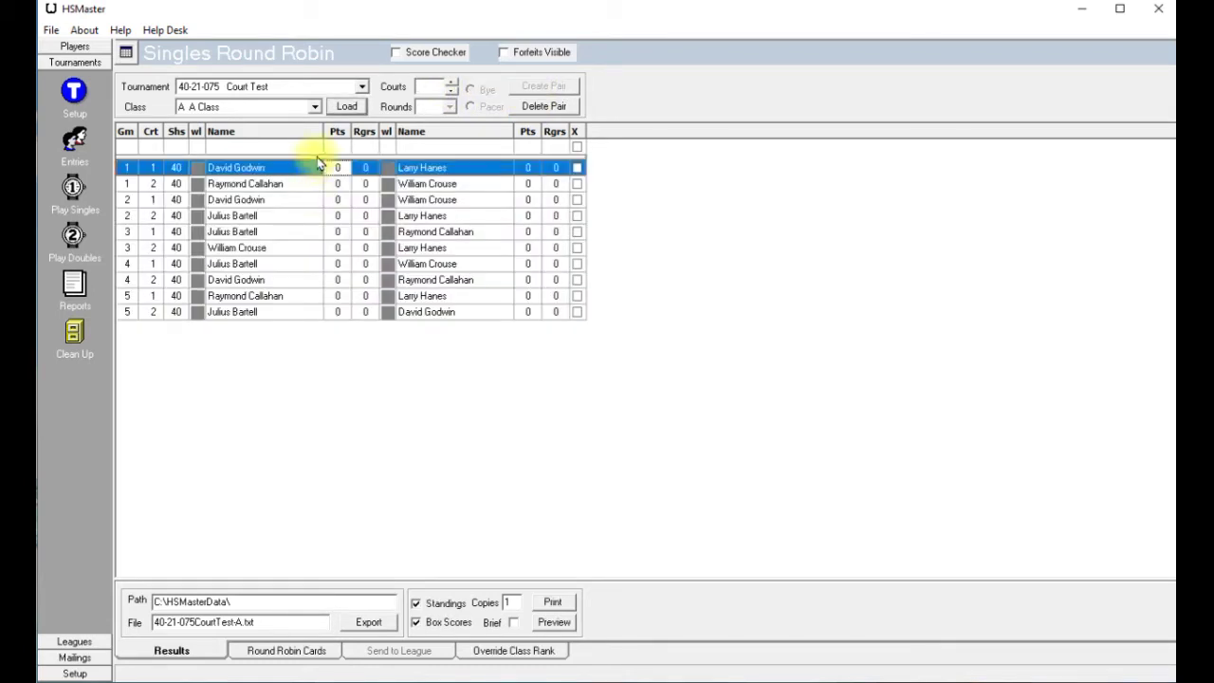
# - Load B Class of the Court Test tournament
pyautogui.click(312, 106)
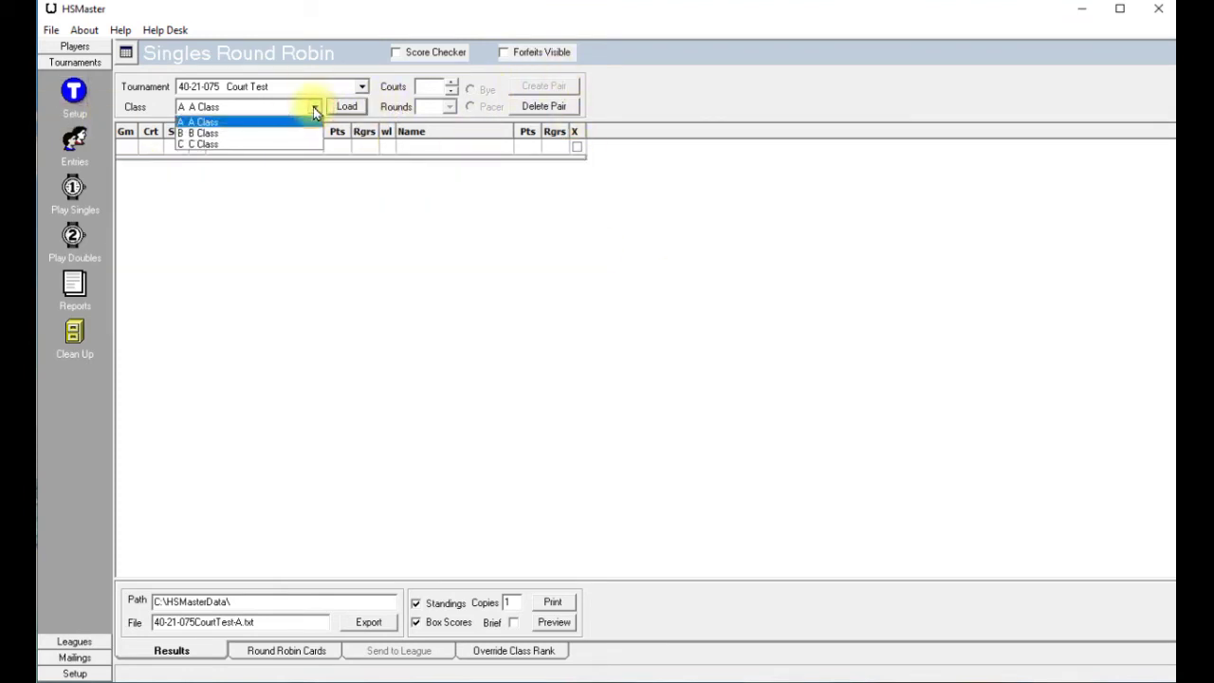
pyautogui.click(192, 134)
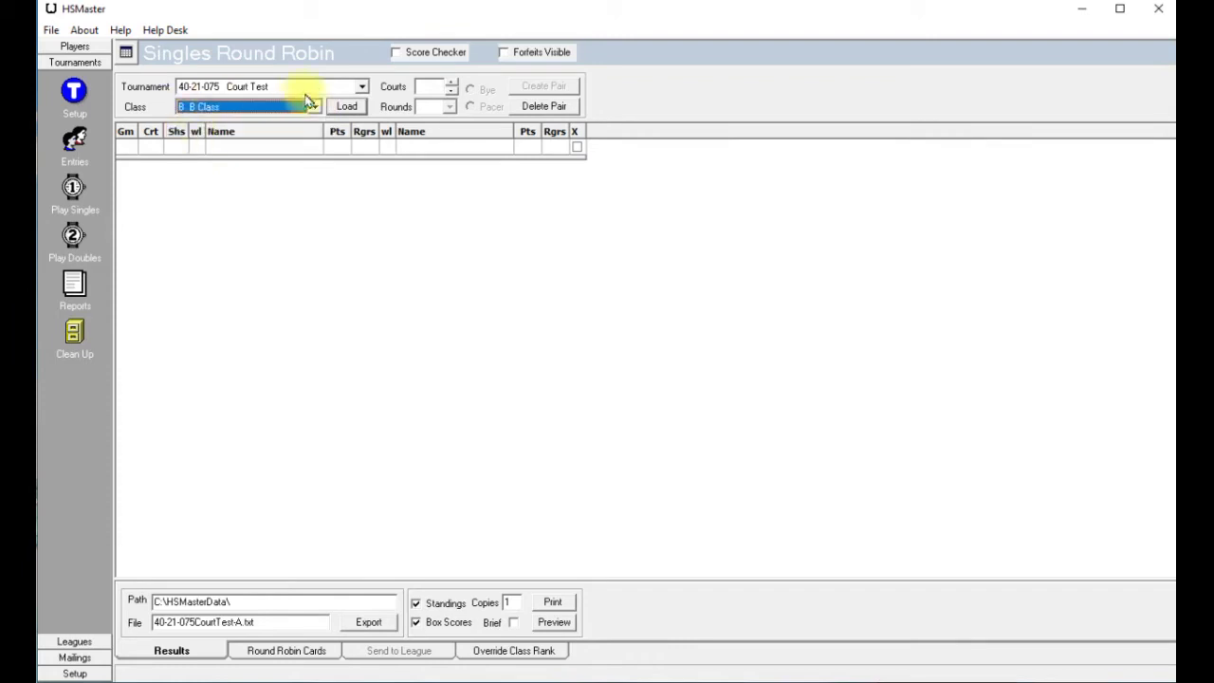
pyautogui.click(347, 108)
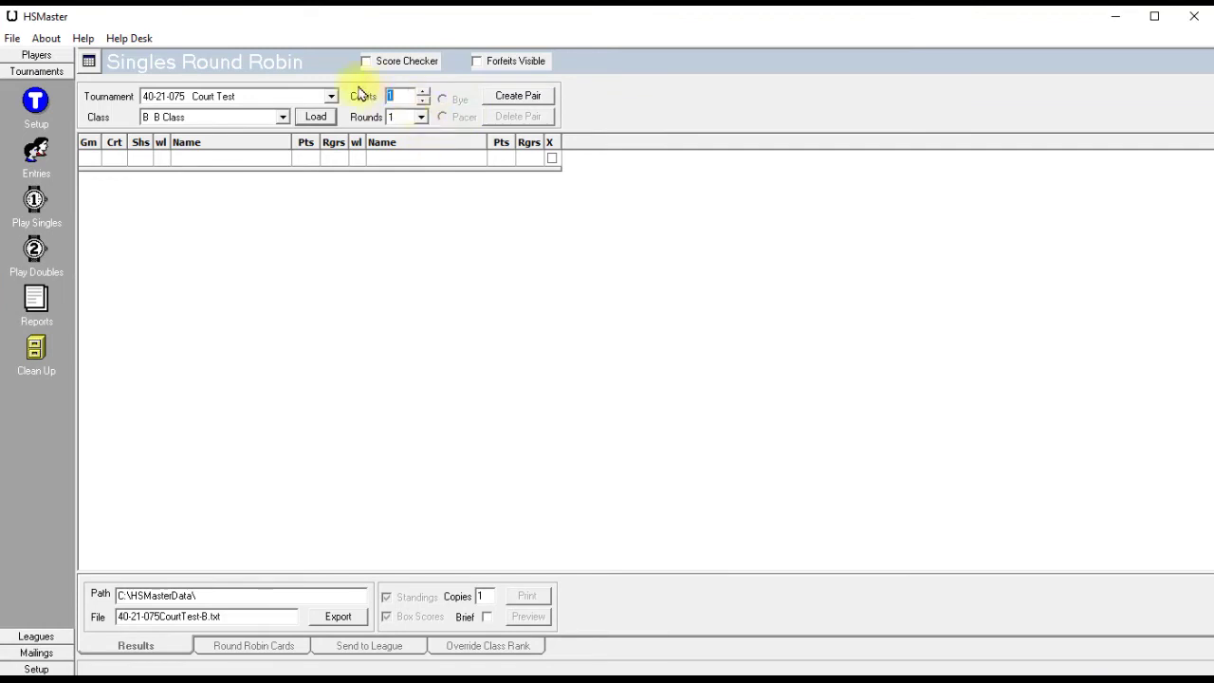
# - Assign courts 3, 4 and 5 to B Class with 1 round and create its pairings
pyautogui.click(392, 98)
pyautogui.doubleClick(392, 98)
pyautogui.doubleClick(393, 96)
pyautogui.click(423, 92)
pyautogui.click(423, 92)
pyautogui.click(422, 96)
pyautogui.click(422, 95)
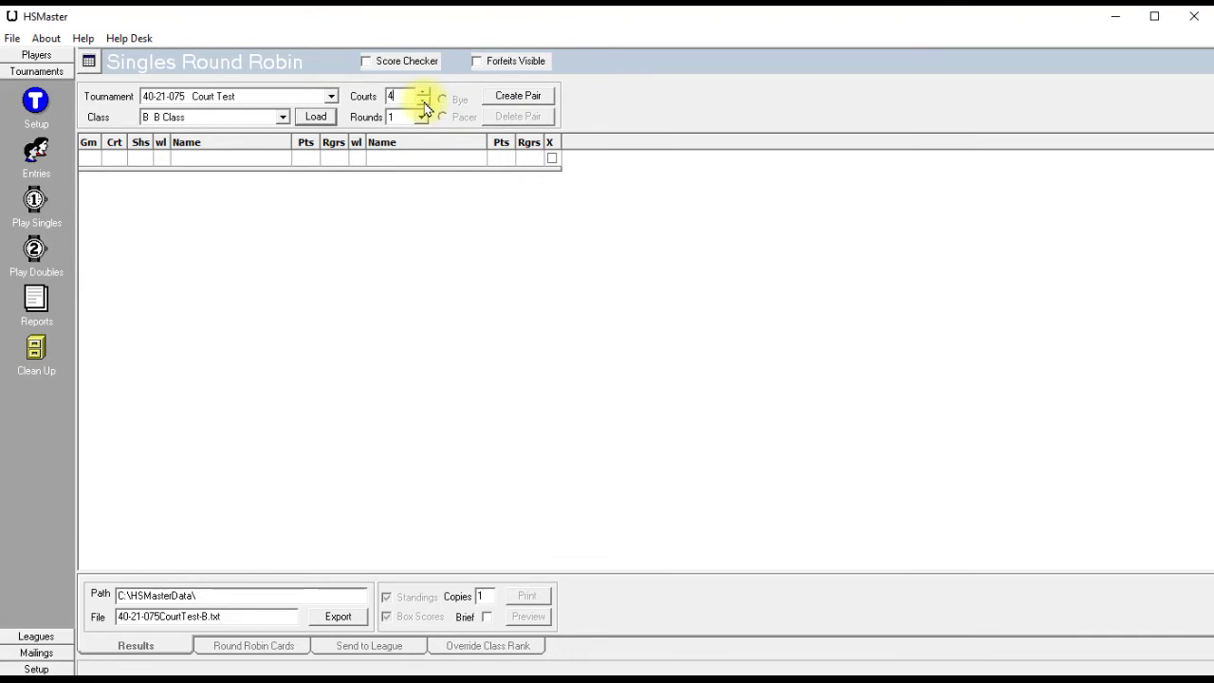
pyautogui.click(423, 102)
pyautogui.write('5')
pyautogui.click(517, 96)
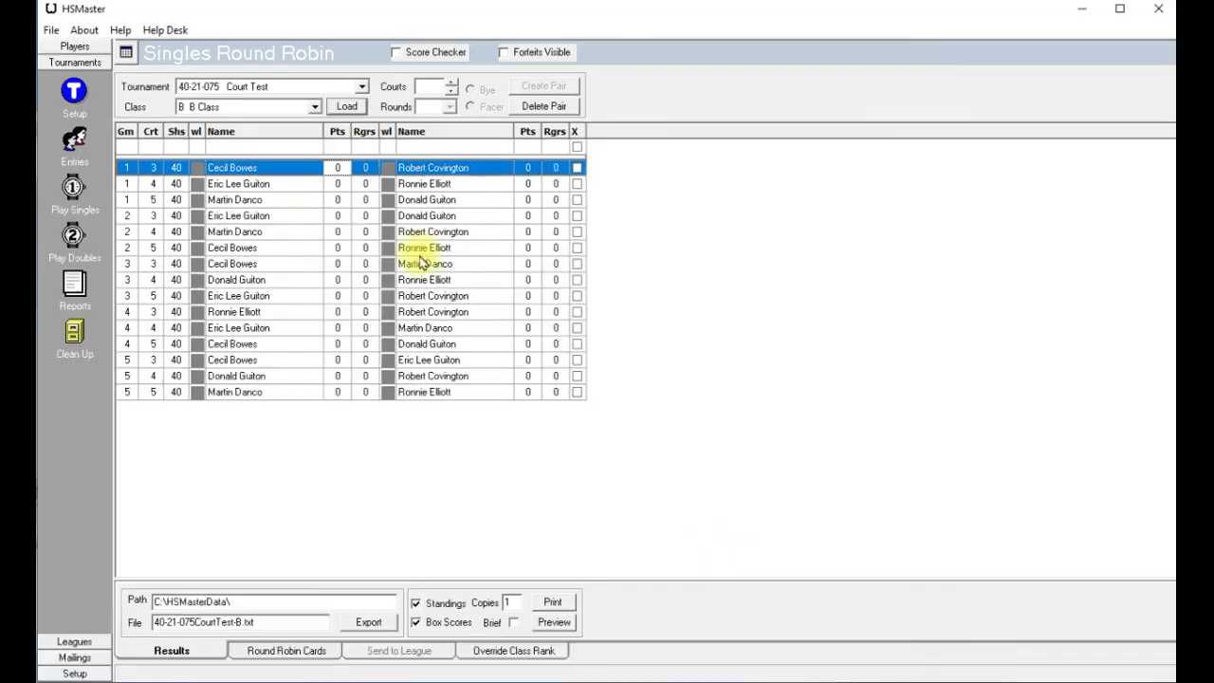
# - Load C Class and create its pairings on courts 1 and 9 with 2 rounds
pyautogui.click(313, 106)
pyautogui.click(218, 135)
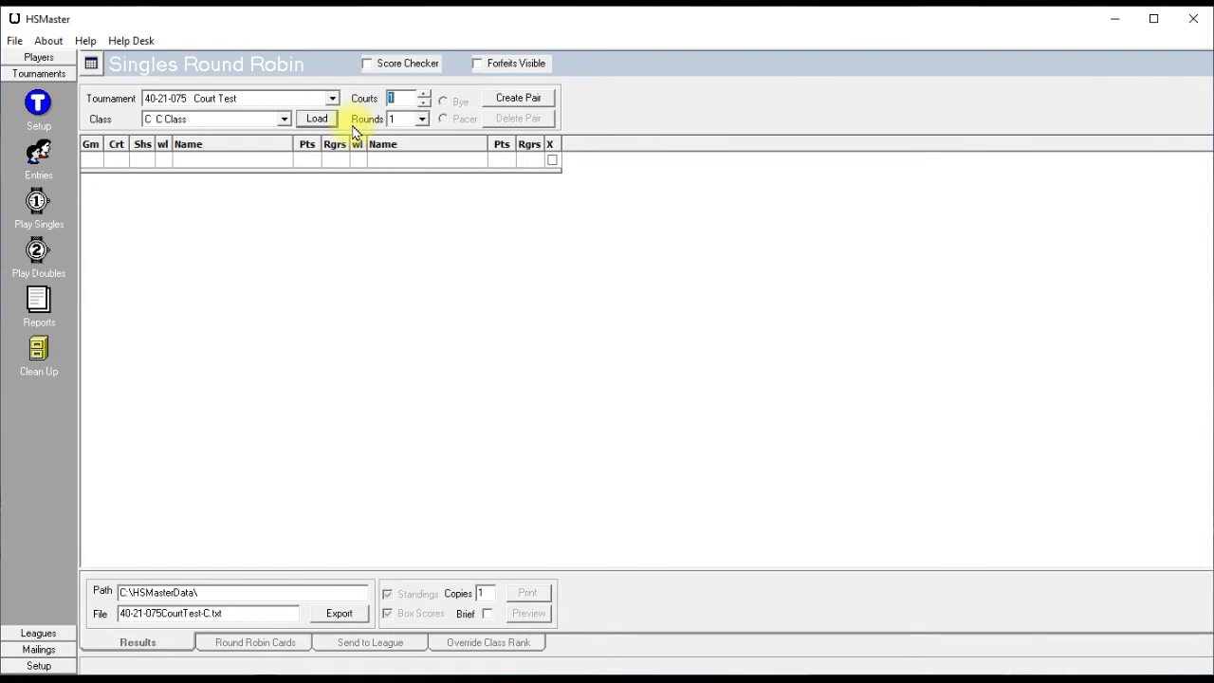
pyautogui.doubleClick(396, 98)
pyautogui.click(424, 107)
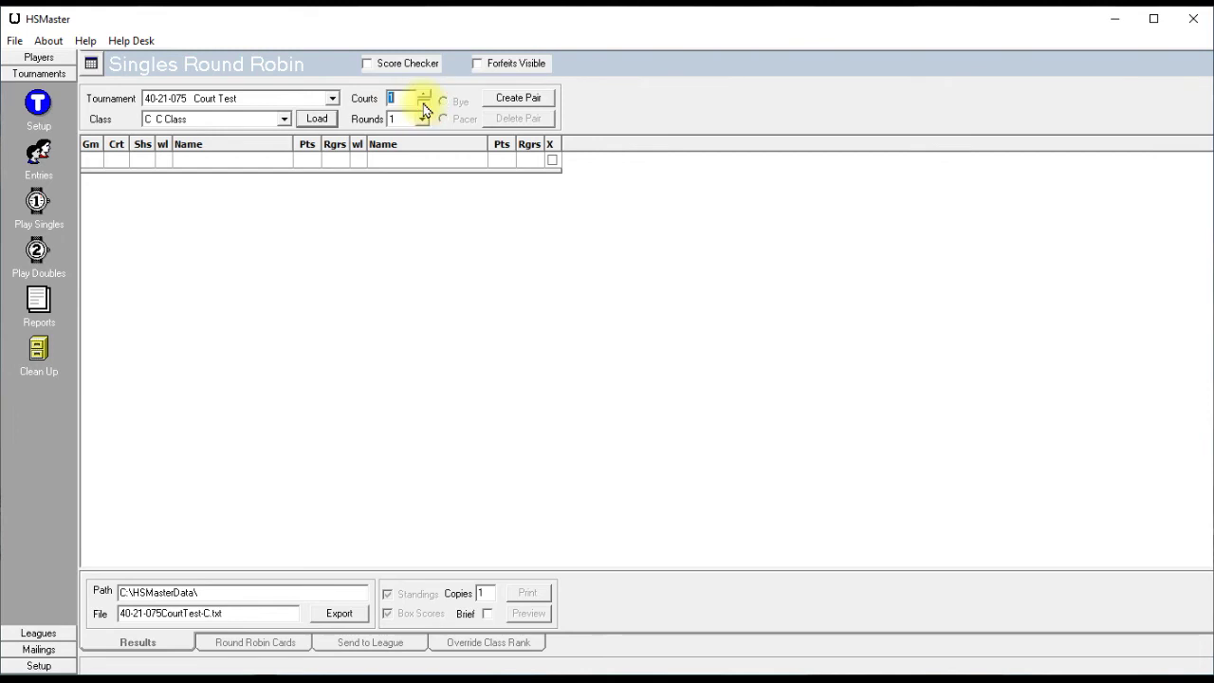
pyautogui.click(424, 99)
pyautogui.click(423, 120)
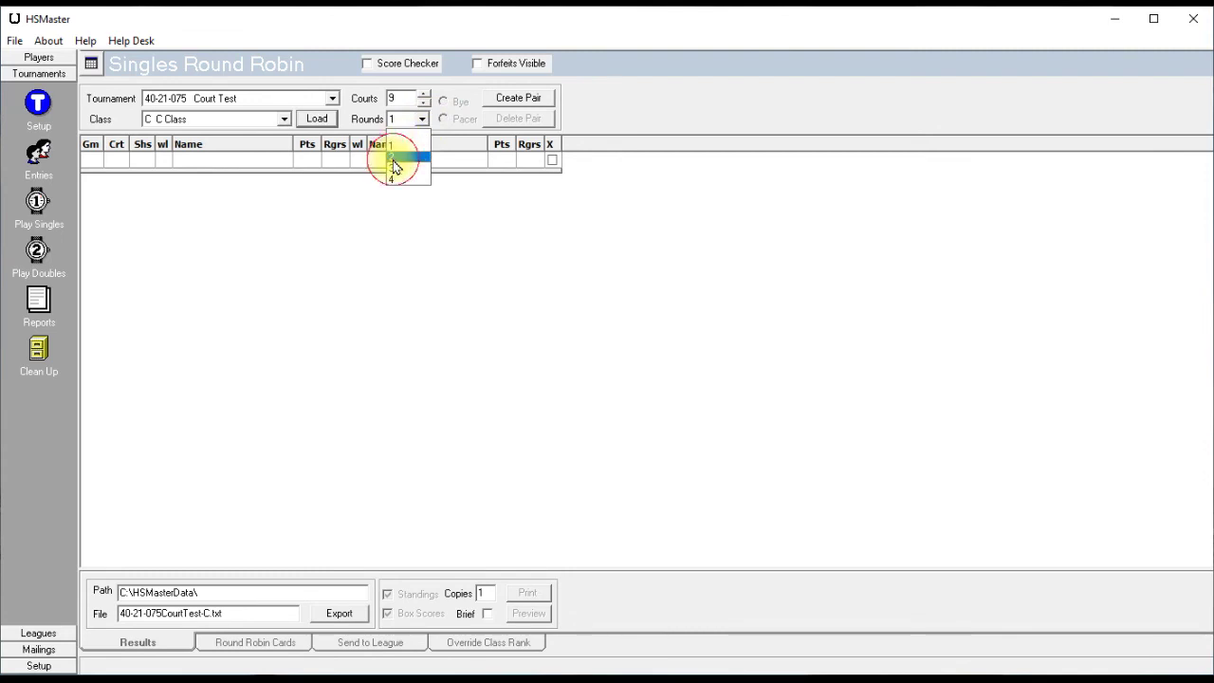
pyautogui.click(397, 159)
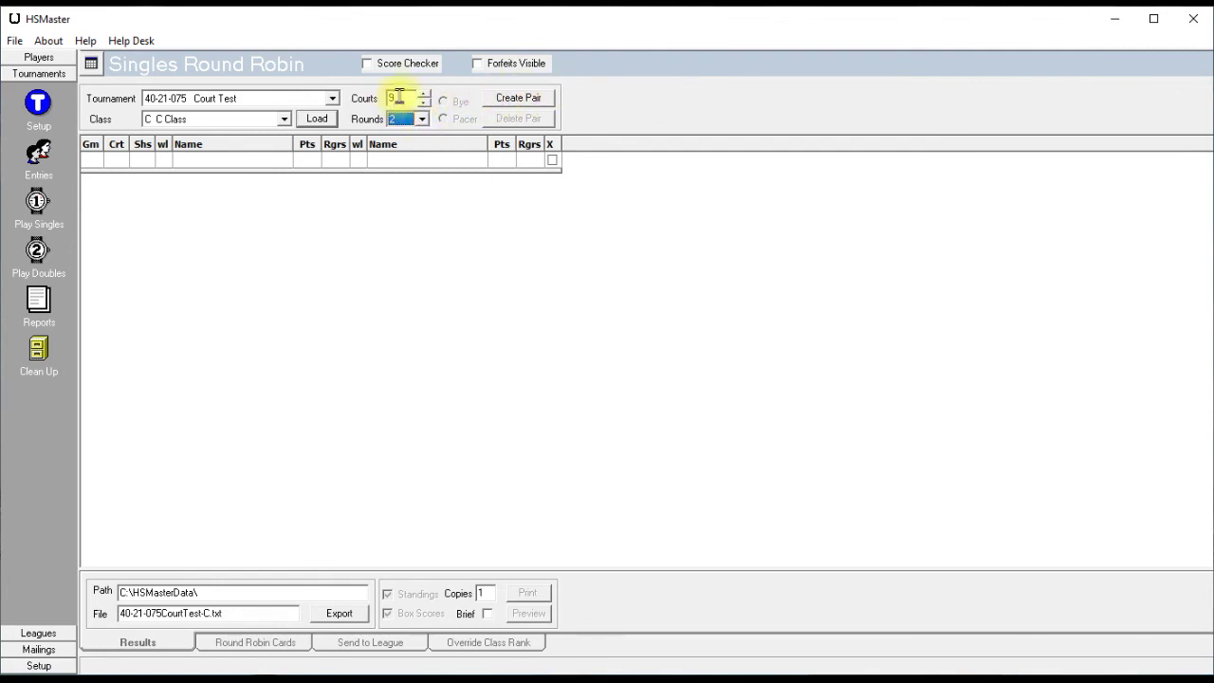
pyautogui.click(510, 102)
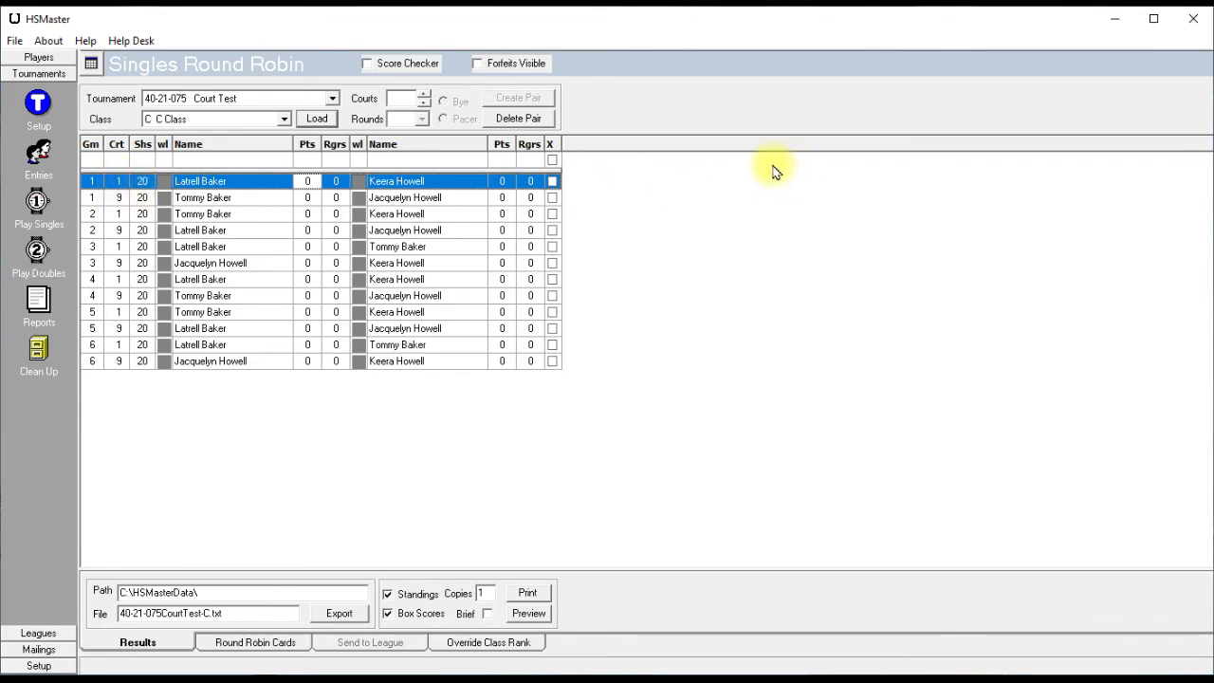
# - Delete the entire C Class pairing
pyautogui.click(517, 118)
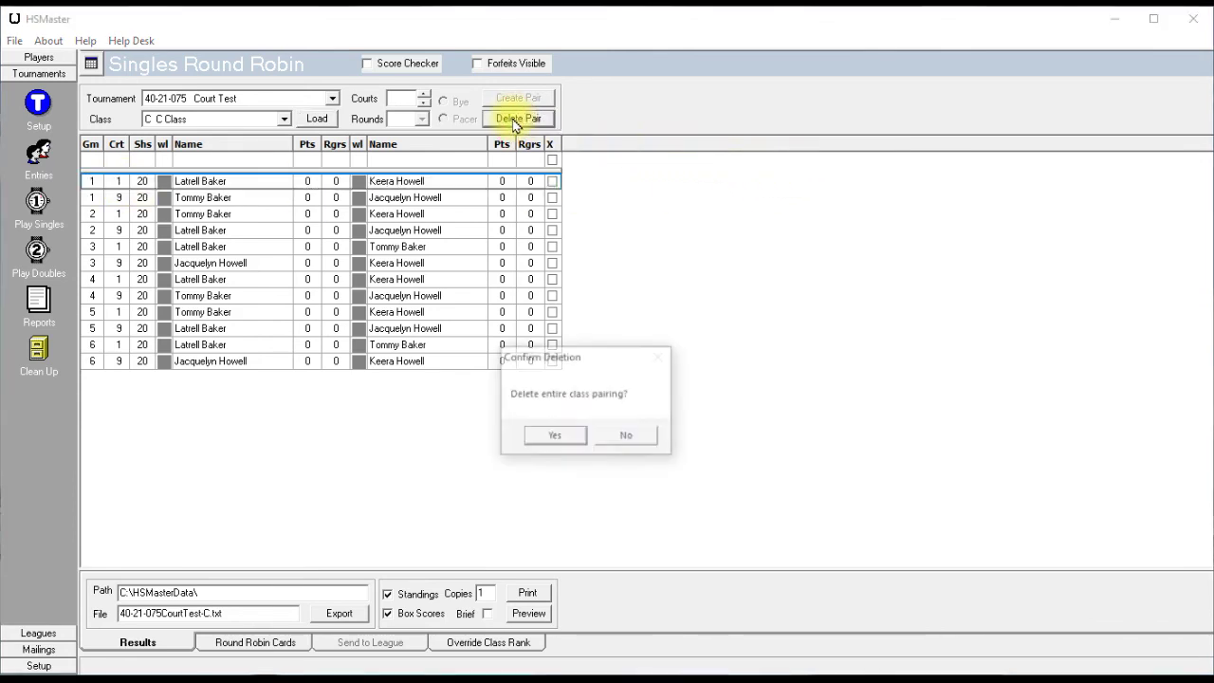
pyautogui.click(550, 439)
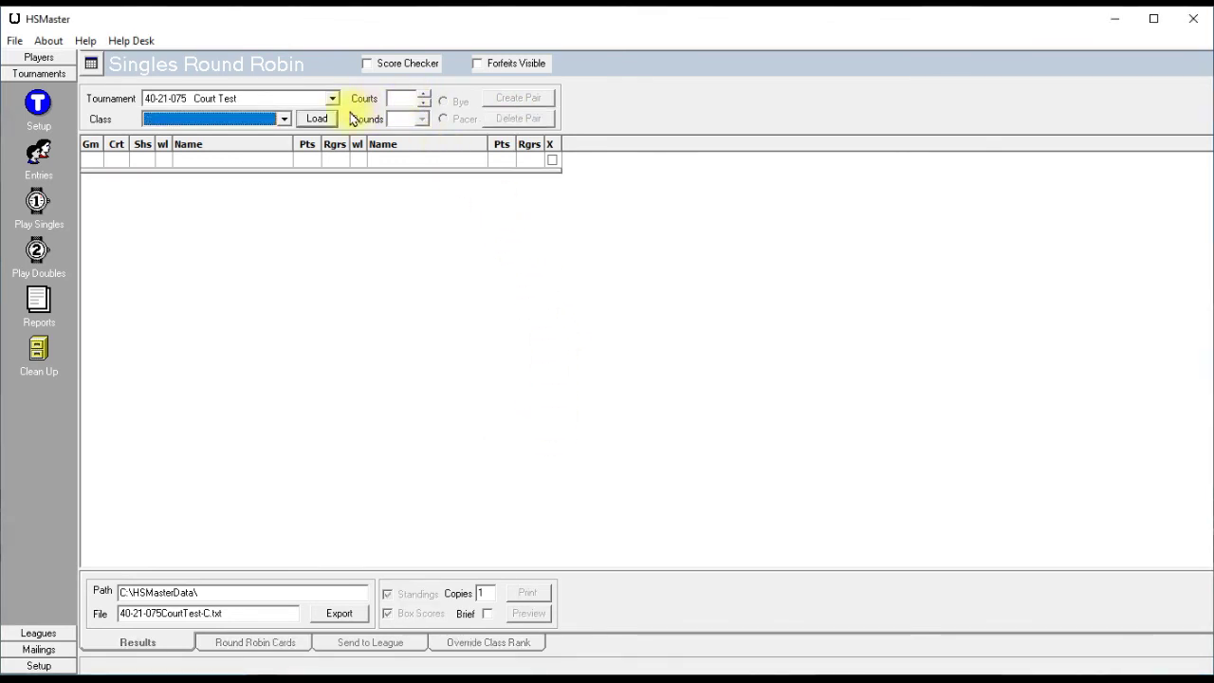
# - Load C Class and create its pairings on courts 7 and 9 with 2 rounds
pyautogui.click(284, 119)
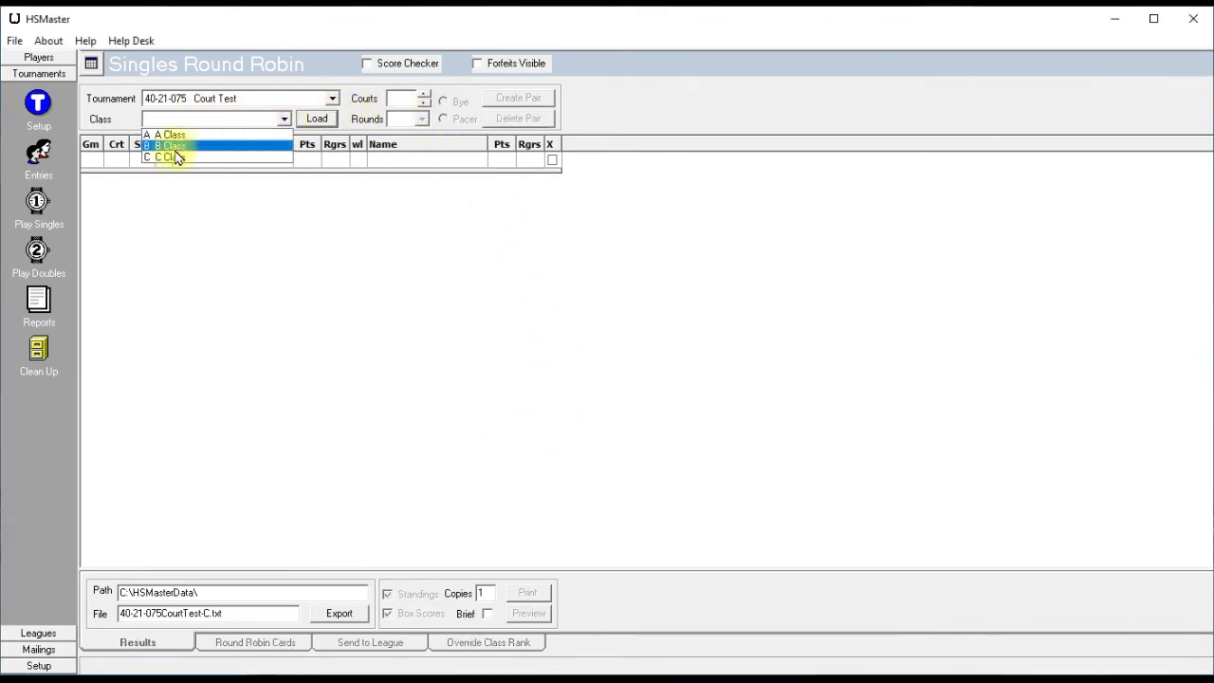
pyautogui.click(166, 157)
pyautogui.click(316, 118)
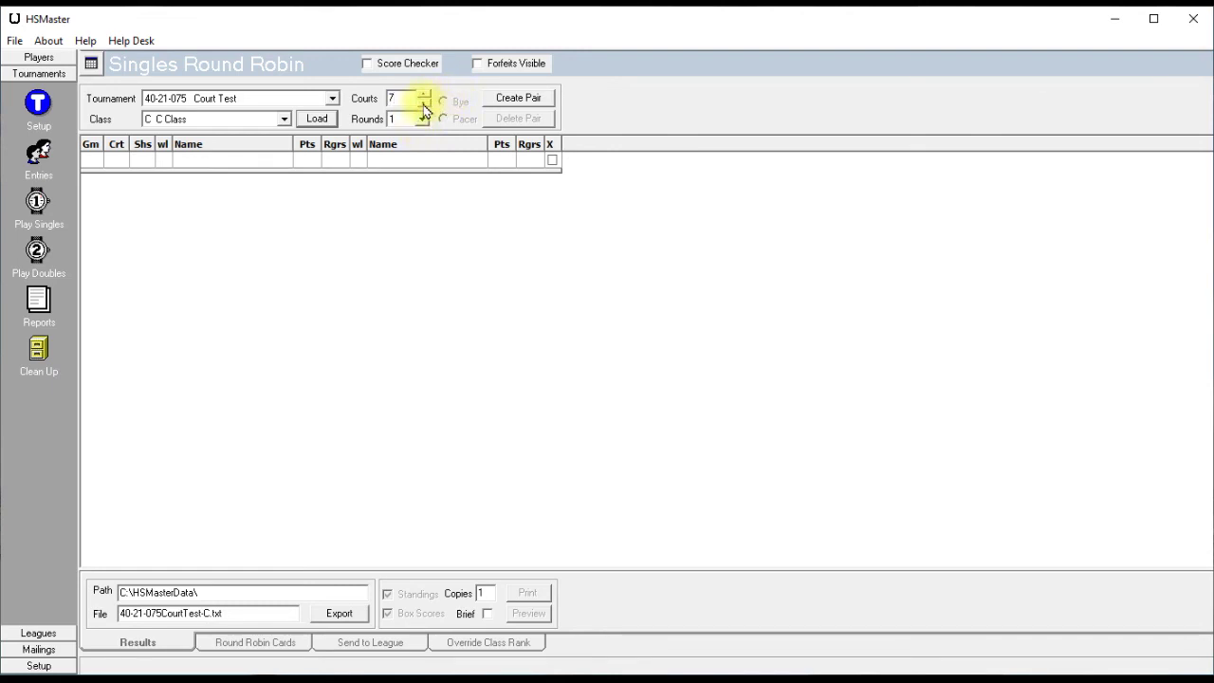
pyautogui.click(423, 103)
pyautogui.write('9')
pyautogui.click(420, 120)
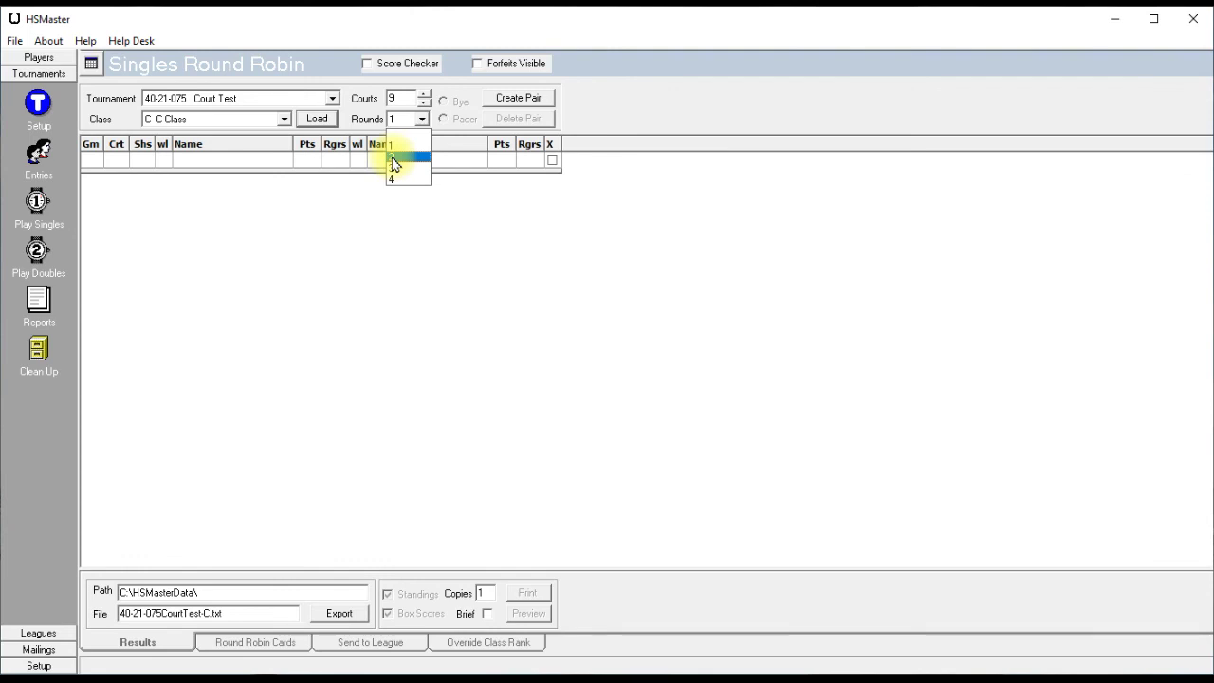
pyautogui.click(393, 158)
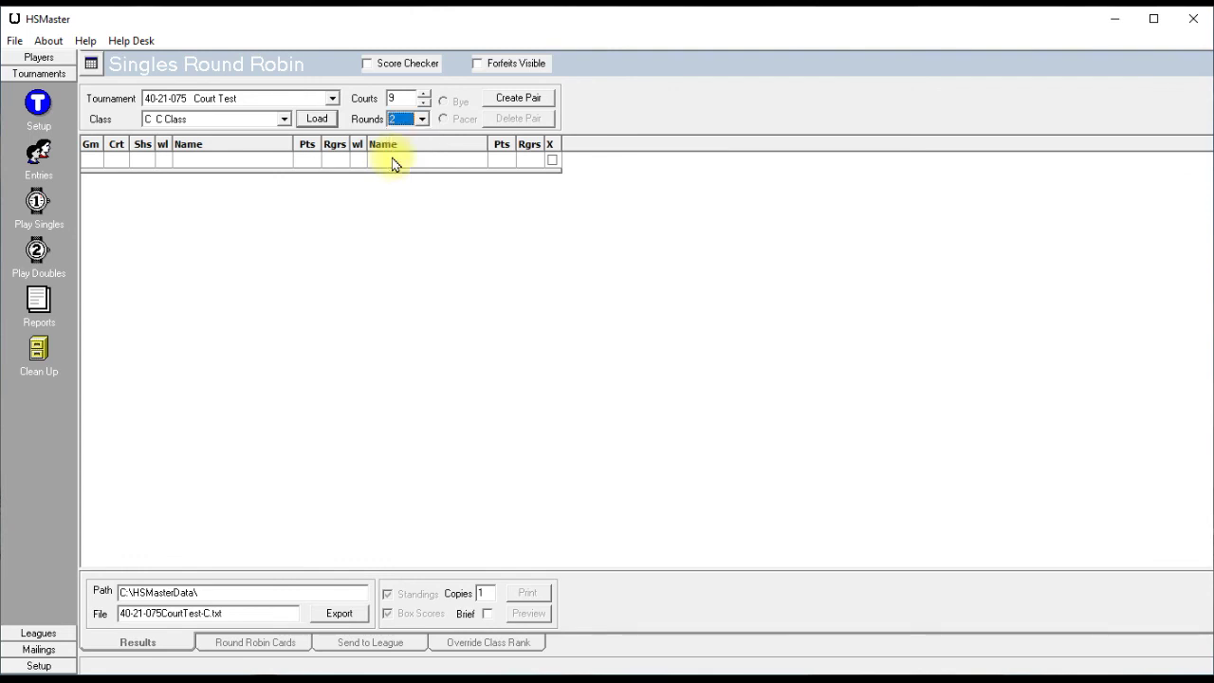
pyautogui.click(507, 99)
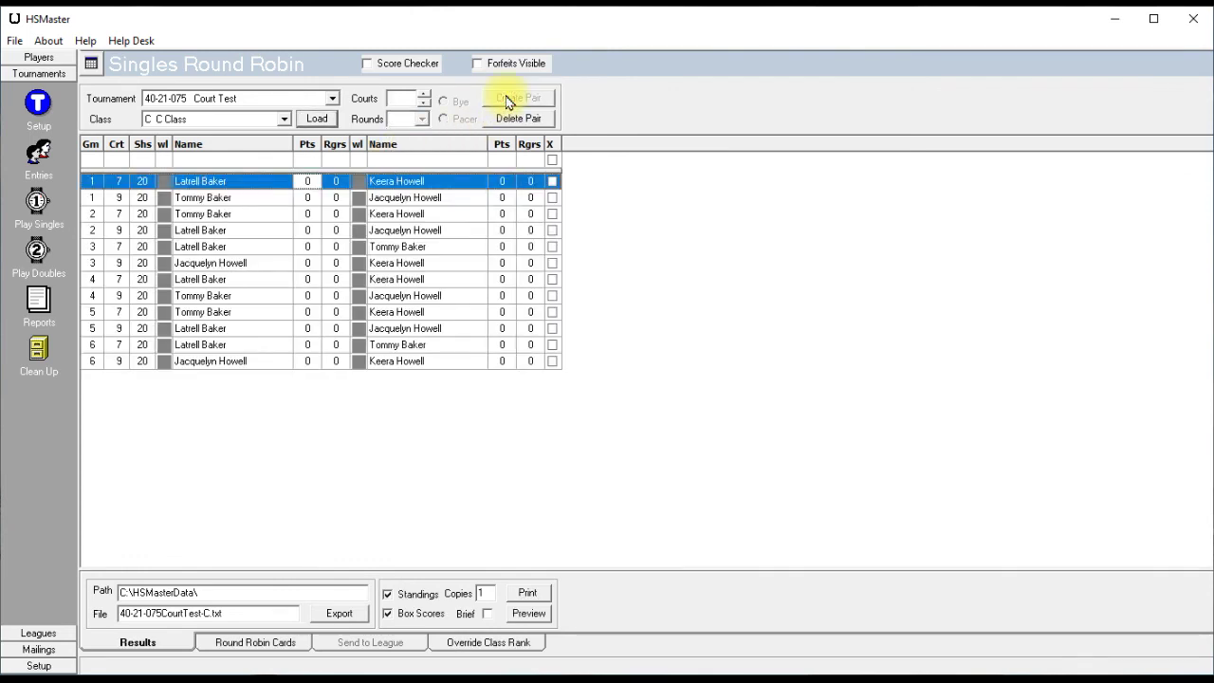